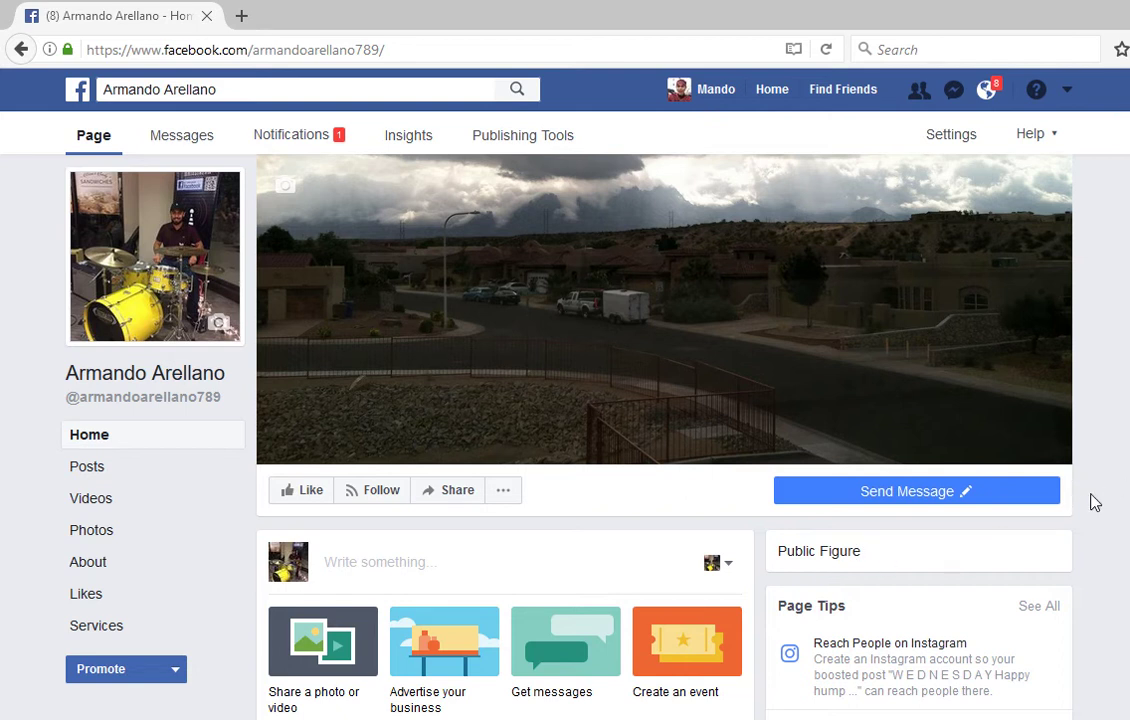
- Find the THURSDAY video post on the page and start boosting it
{"action": "scroll", "coordinate": [1093, 500], "scroll_direction": "down", "scroll_amount": 3}
{"action": "scroll", "coordinate": [1093, 503], "scroll_direction": "down", "scroll_amount": 5}
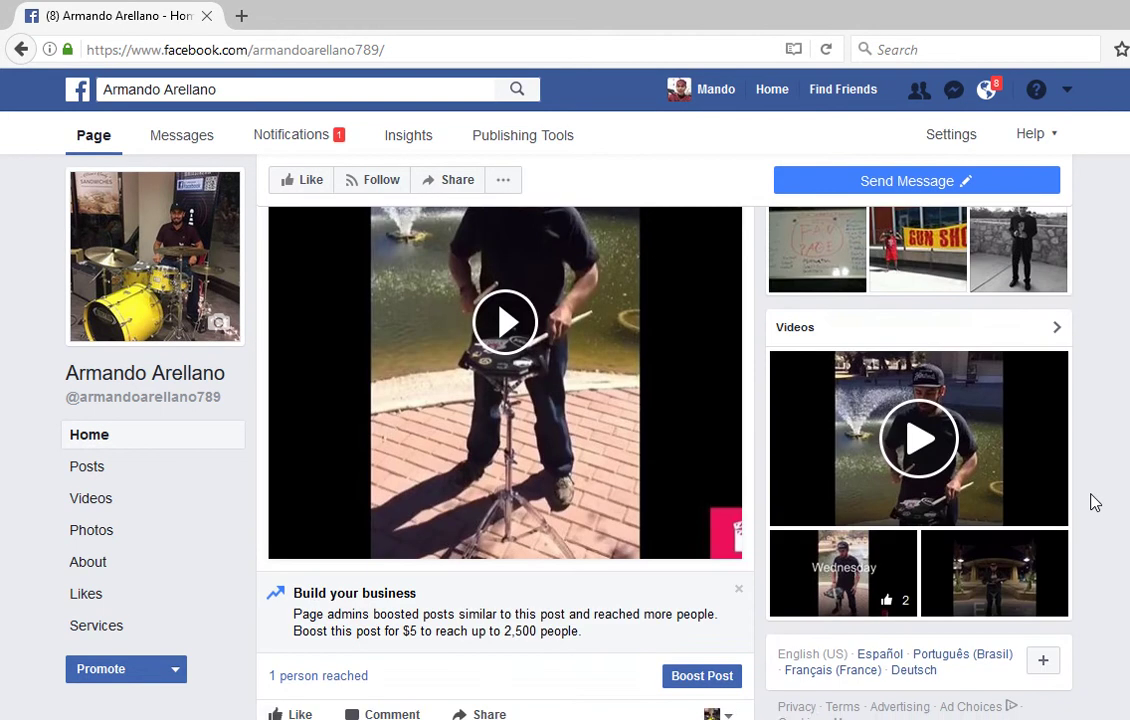
{"action": "scroll", "coordinate": [1093, 503], "scroll_direction": "up", "scroll_amount": 1}
{"action": "scroll", "coordinate": [1095, 503], "scroll_direction": "up", "scroll_amount": 3}
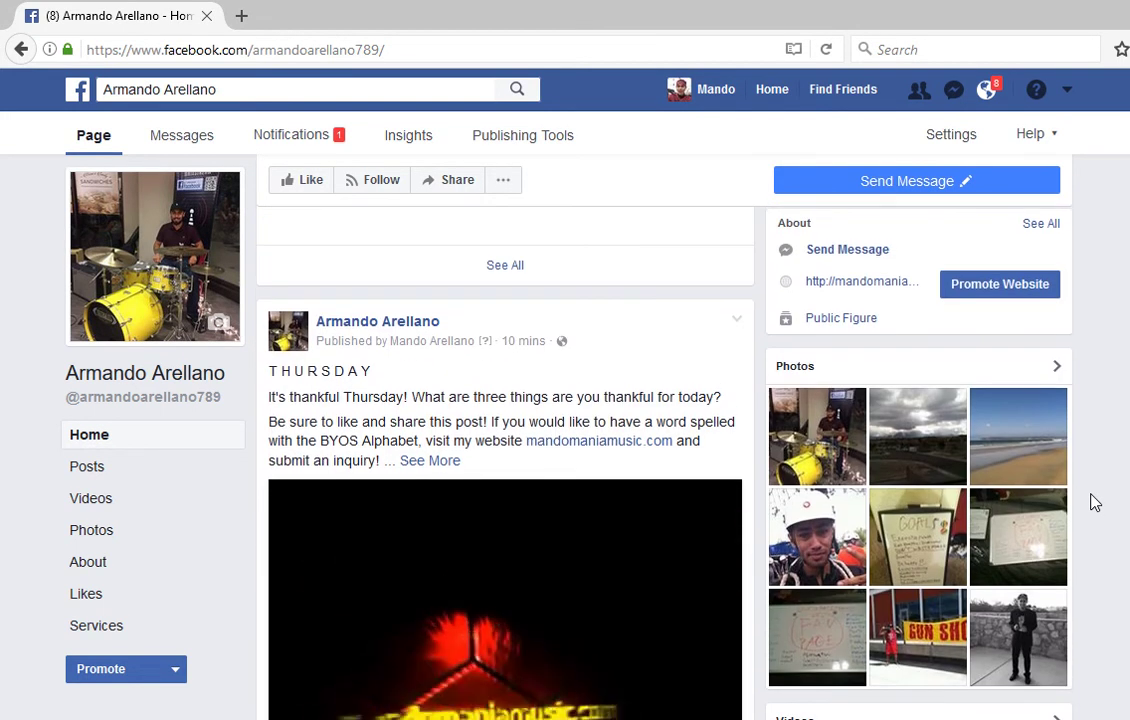
{"action": "scroll", "coordinate": [1095, 503], "scroll_direction": "down", "scroll_amount": 2}
{"action": "scroll", "coordinate": [1095, 503], "scroll_direction": "down", "scroll_amount": 3}
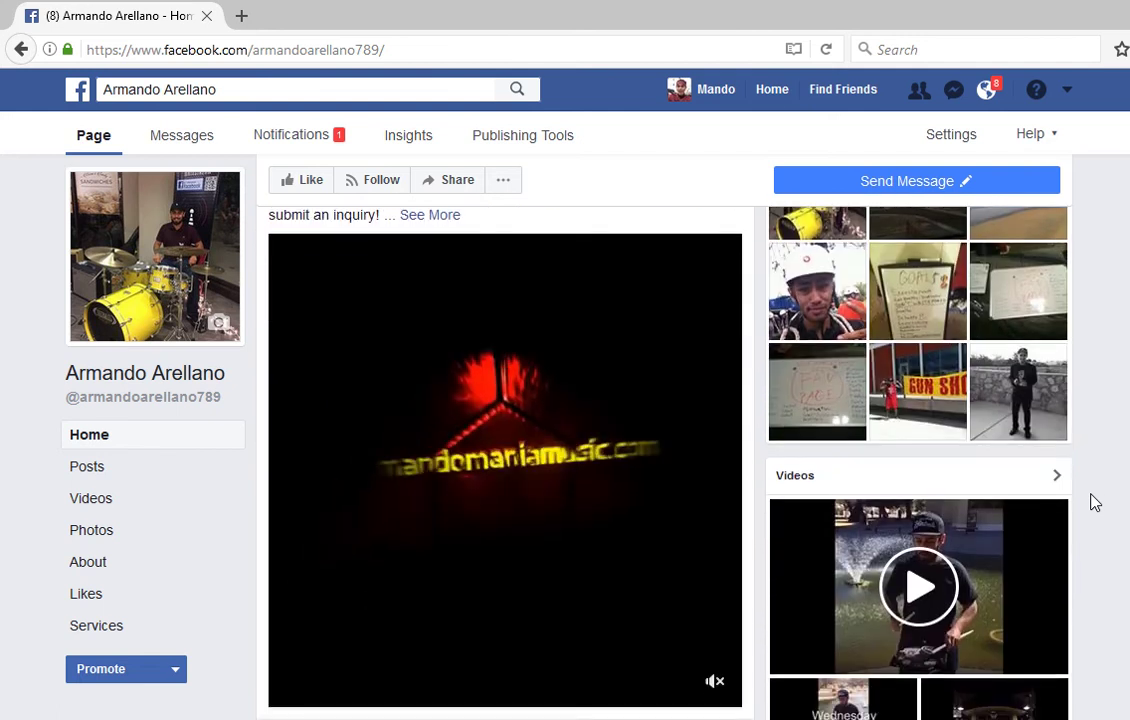
{"action": "scroll", "coordinate": [1095, 503], "scroll_direction": "up", "scroll_amount": 5}
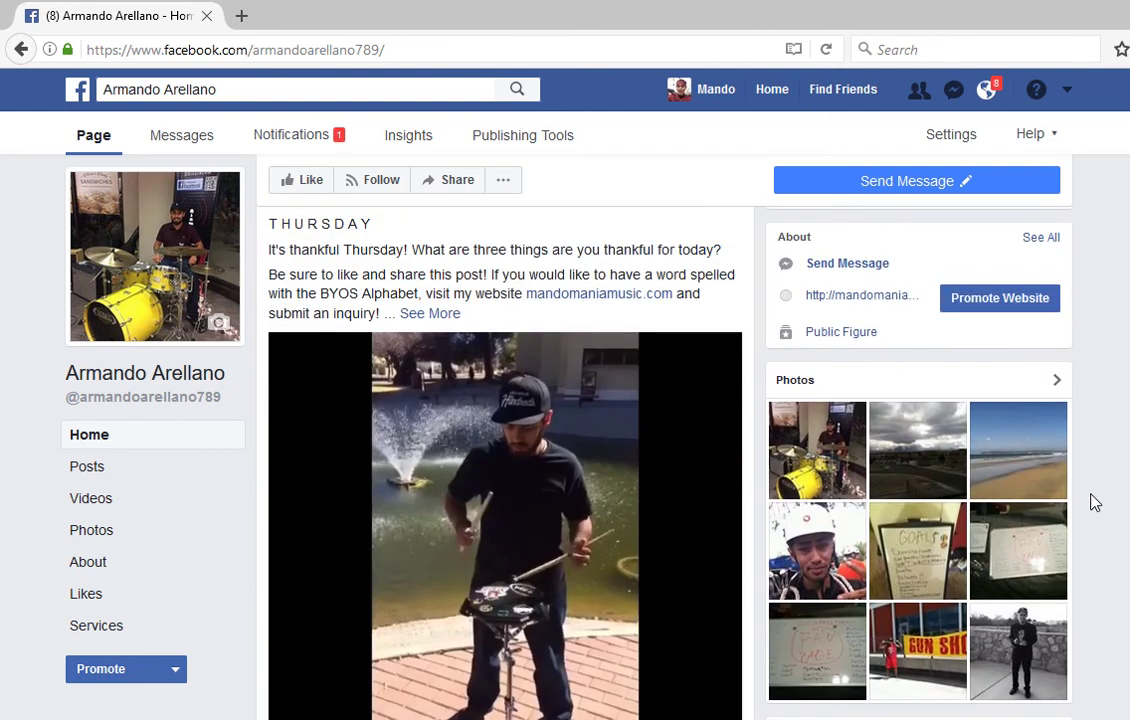
{"action": "scroll", "coordinate": [1093, 500], "scroll_direction": "down", "scroll_amount": 5}
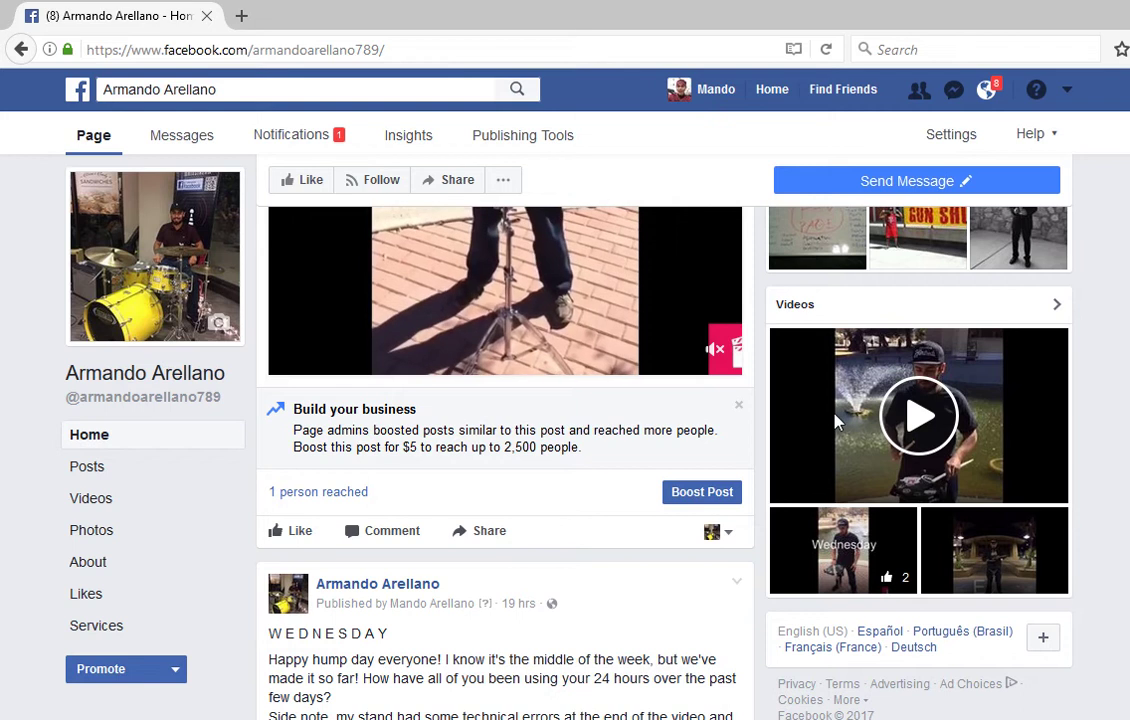
{"action": "left_click", "coordinate": [678, 500]}
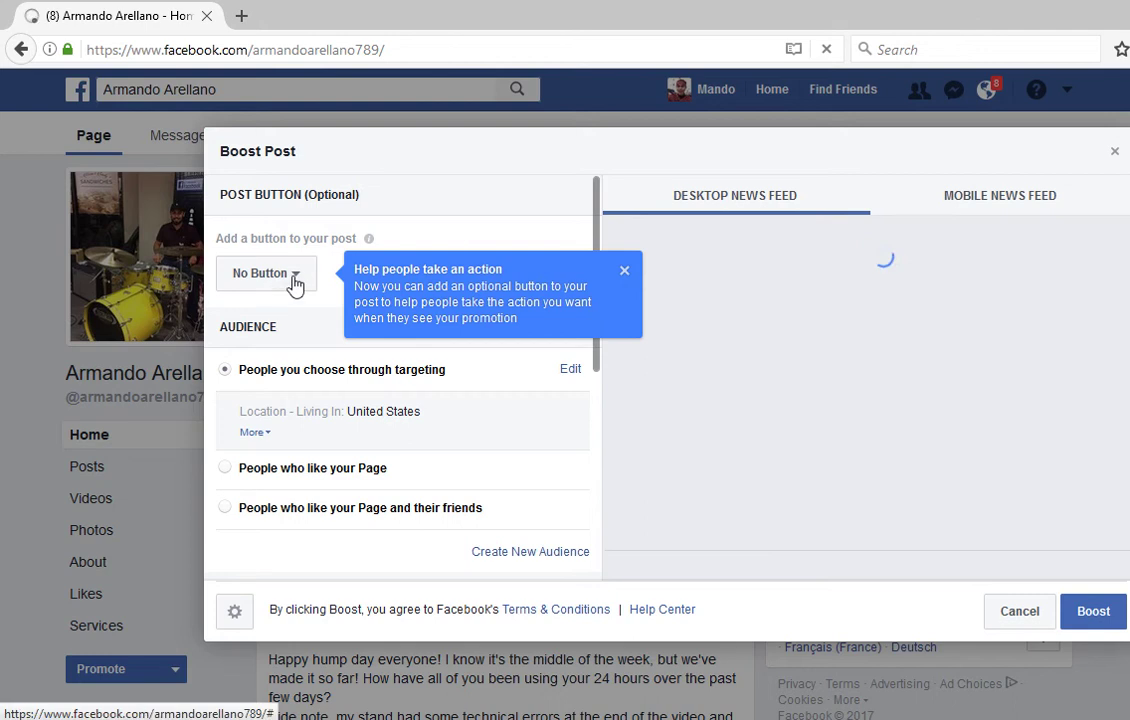
- Add a Learn More button linking to mandomaniamusic.com to the boosted post
{"action": "left_click", "coordinate": [294, 283]}
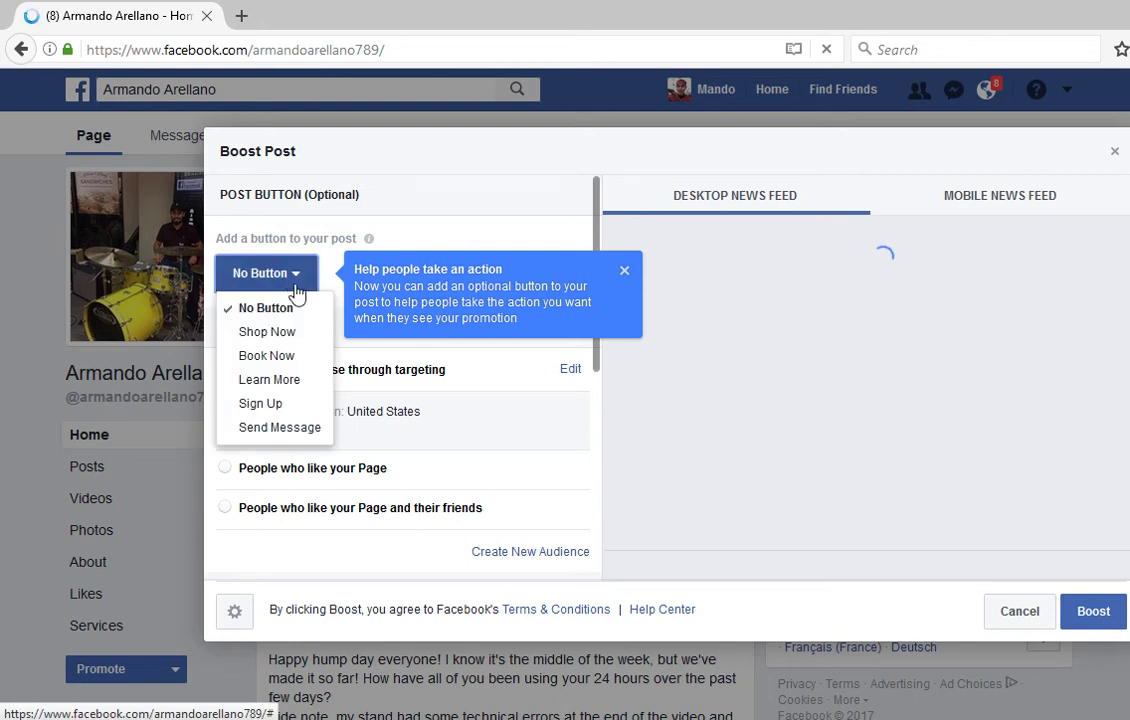
{"action": "left_click", "coordinate": [299, 385]}
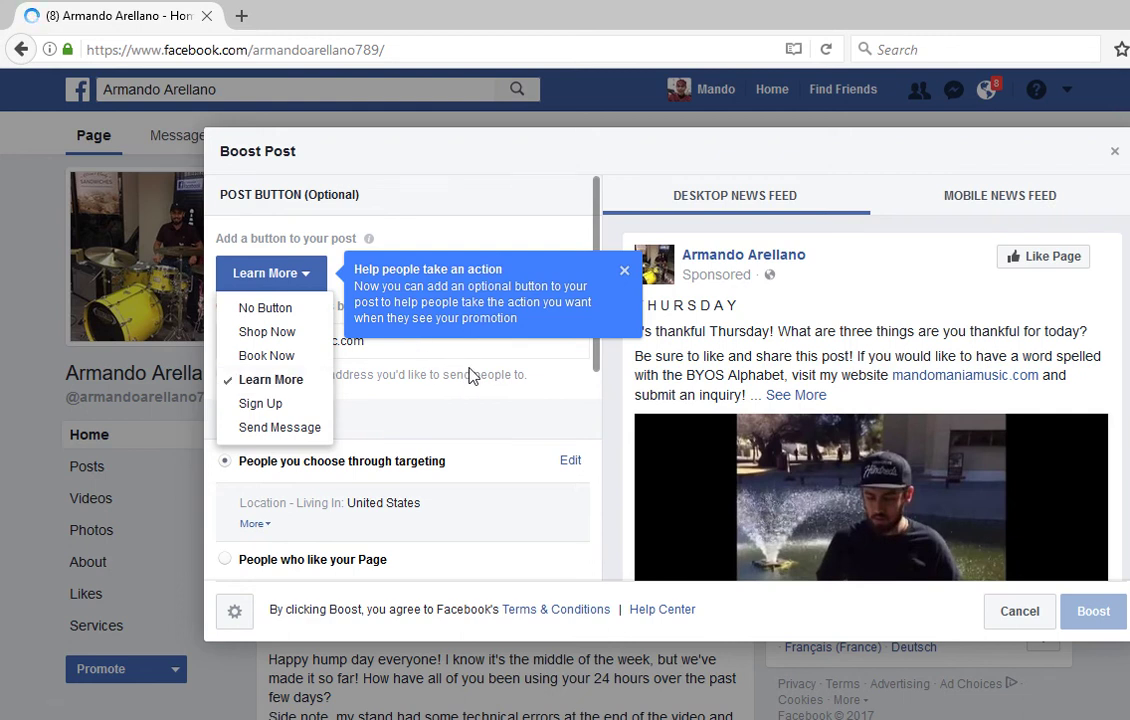
{"action": "left_click", "coordinate": [470, 180]}
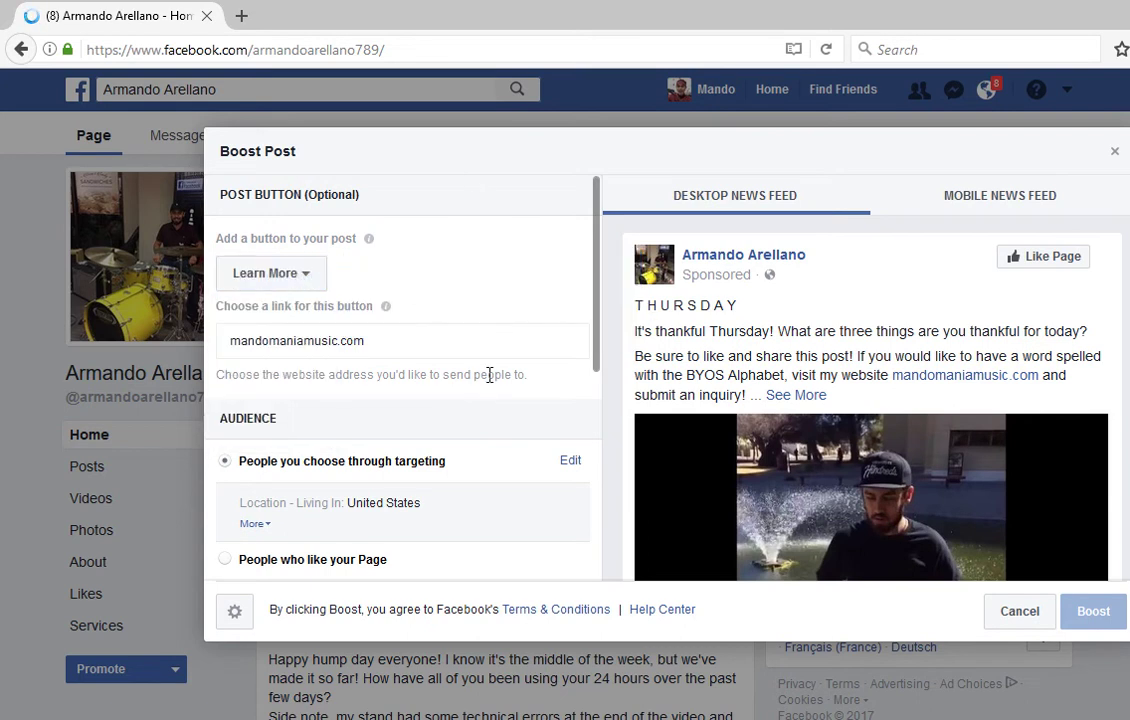
- Expand the audience details (ages 18–65+, music and spelling interests) and review the $5.00 one-day budget
{"action": "scroll", "coordinate": [489, 375], "scroll_direction": "down", "scroll_amount": 3}
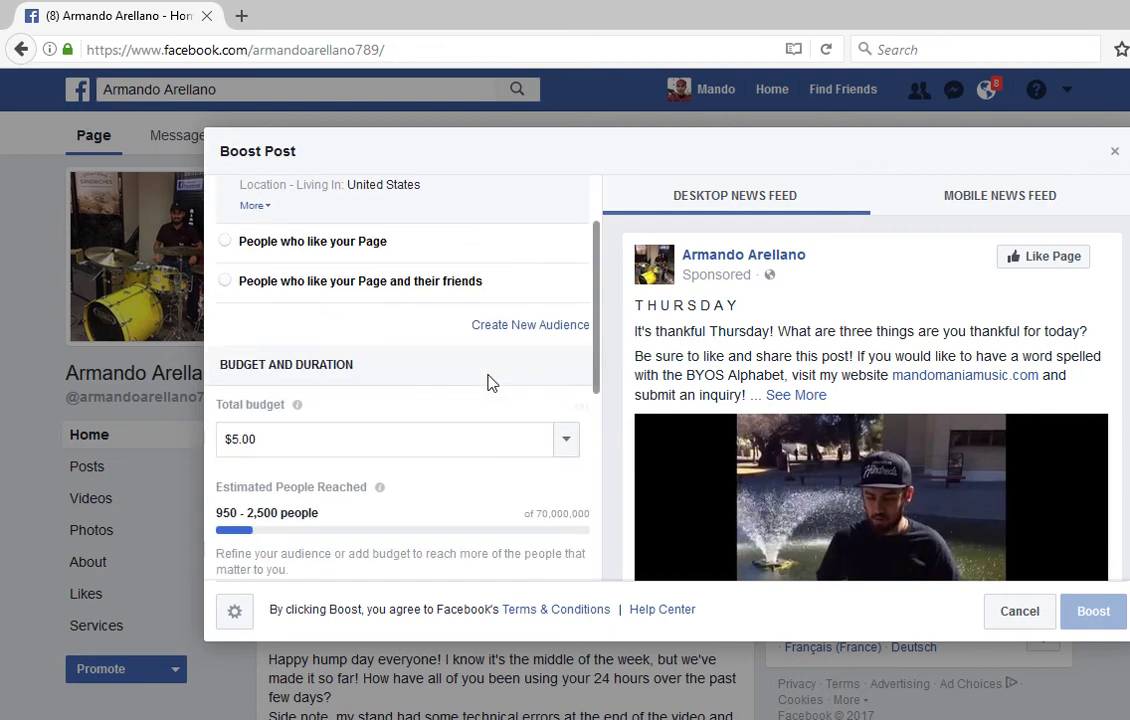
{"action": "scroll", "coordinate": [490, 383], "scroll_direction": "up", "scroll_amount": 2}
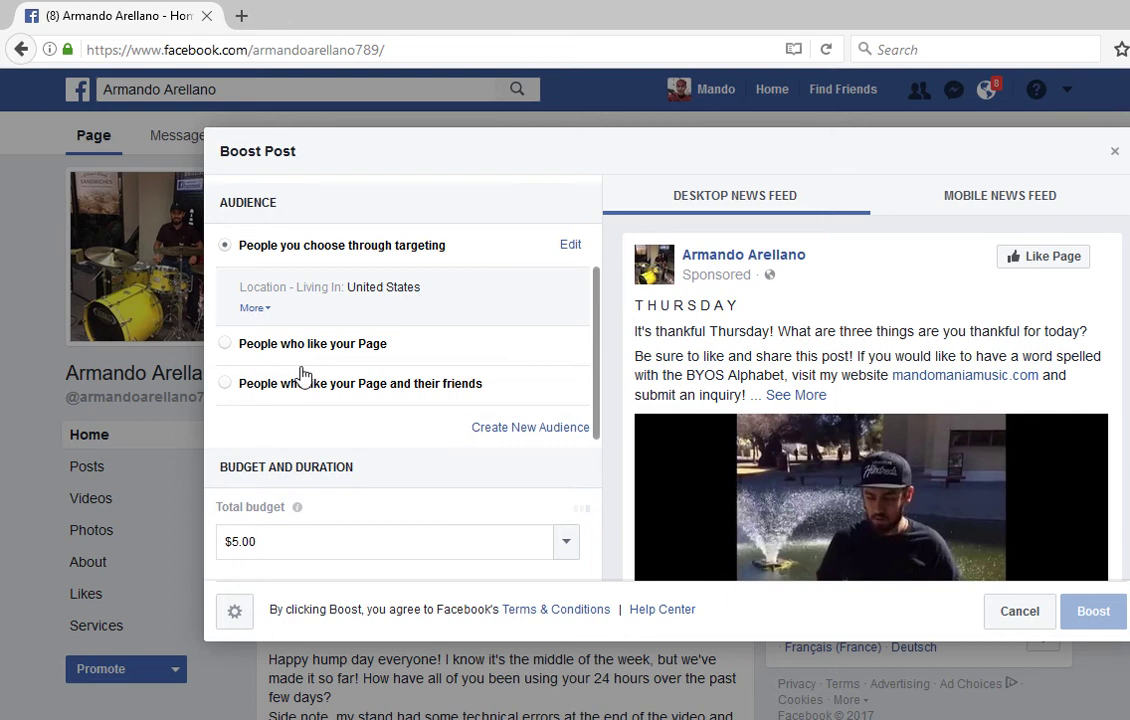
{"action": "scroll", "coordinate": [335, 410], "scroll_direction": "up", "scroll_amount": 2}
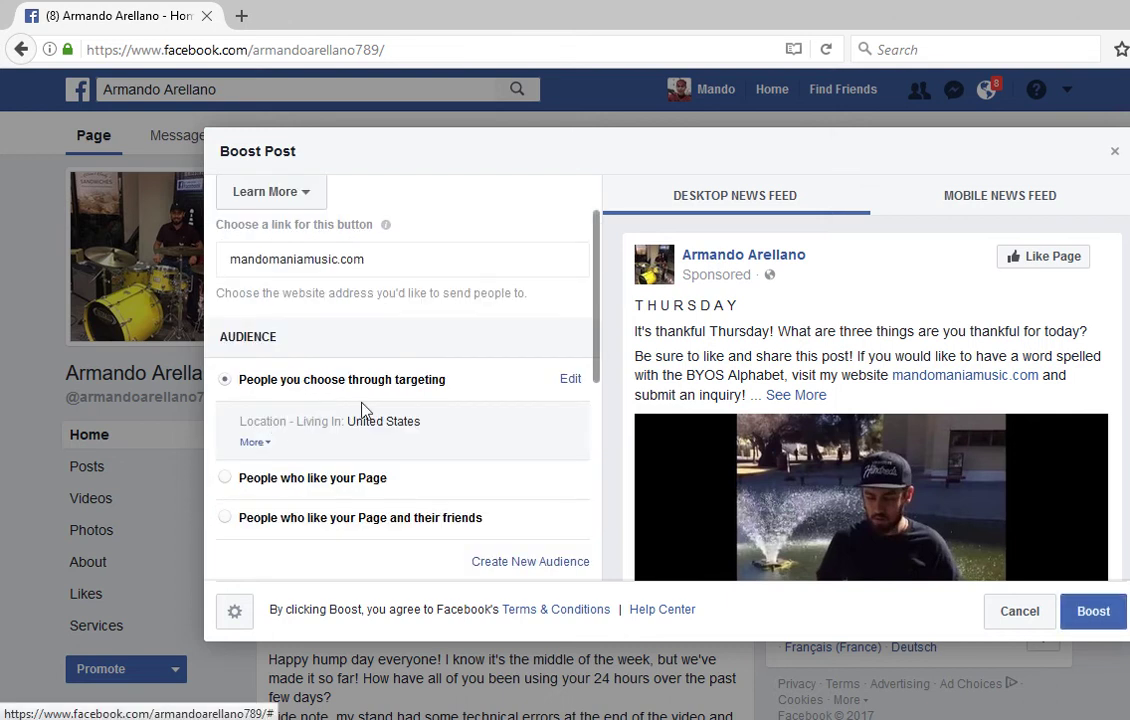
{"action": "scroll", "coordinate": [493, 293], "scroll_direction": "down", "scroll_amount": 3}
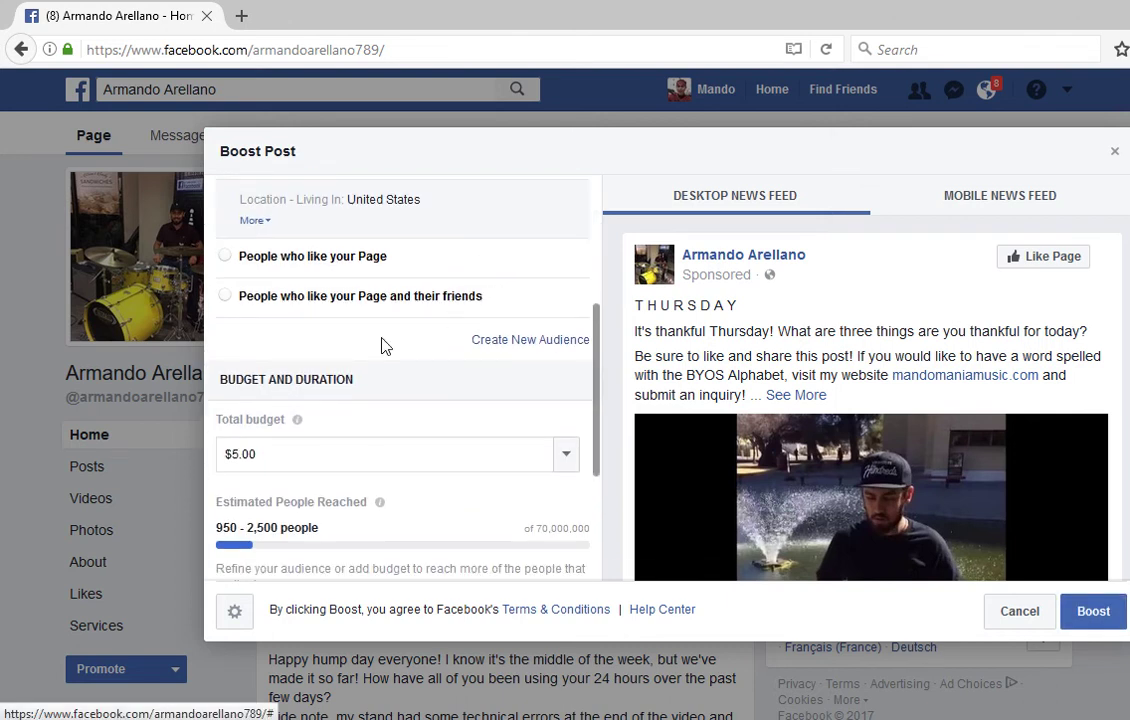
{"action": "scroll", "coordinate": [391, 352], "scroll_direction": "up", "scroll_amount": 1}
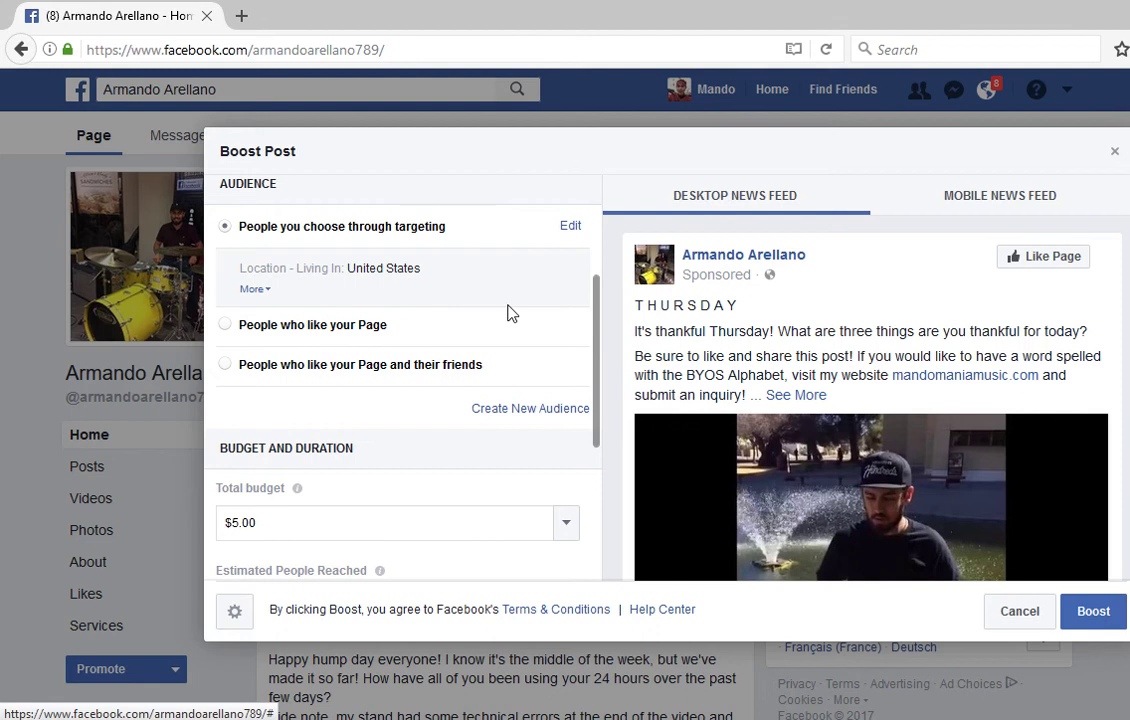
{"action": "left_click", "coordinate": [256, 292]}
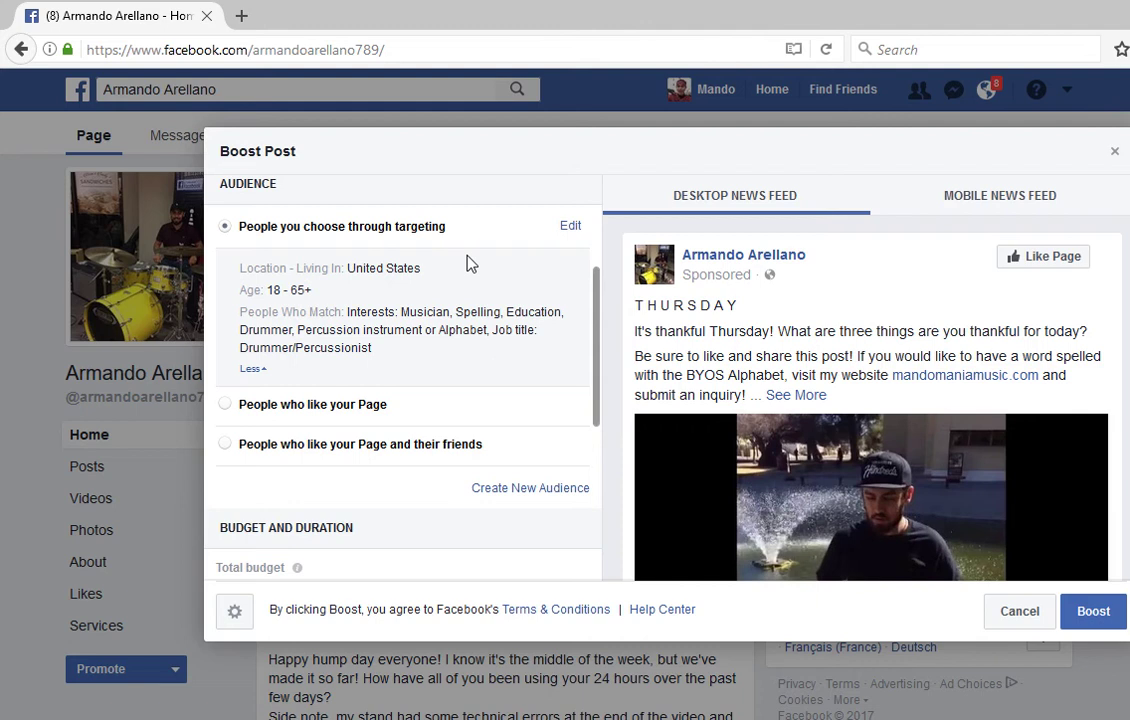
{"action": "scroll", "coordinate": [470, 262], "scroll_direction": "down", "scroll_amount": 2}
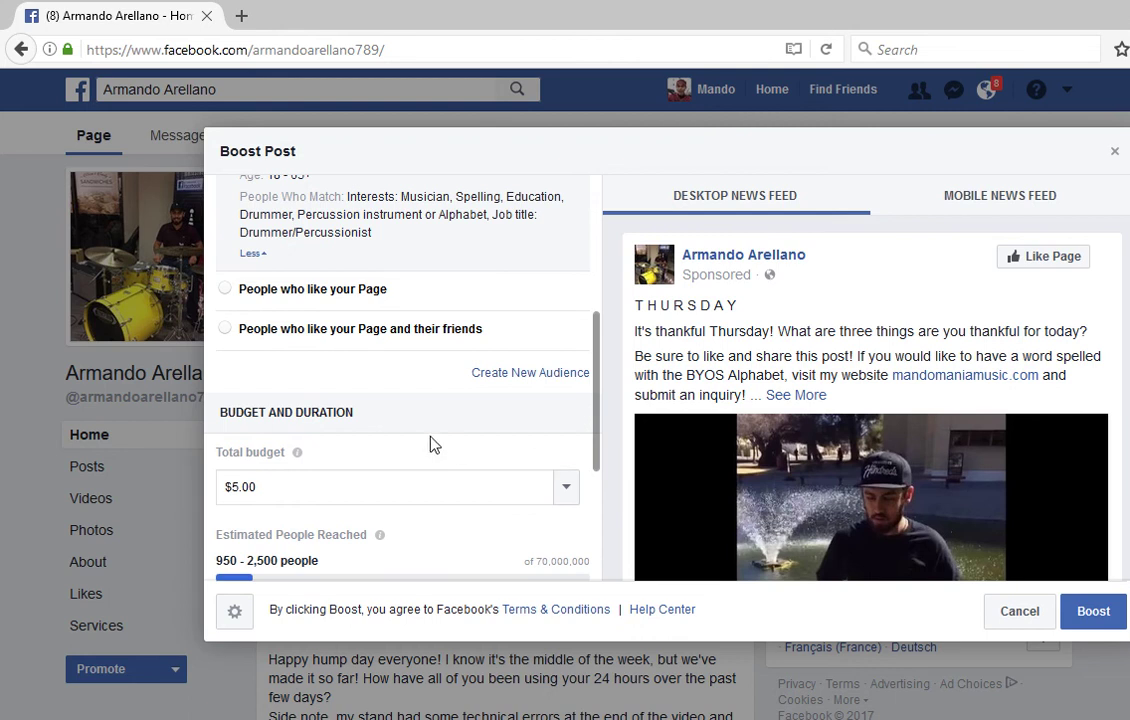
{"action": "scroll", "coordinate": [430, 443], "scroll_direction": "down", "scroll_amount": 3}
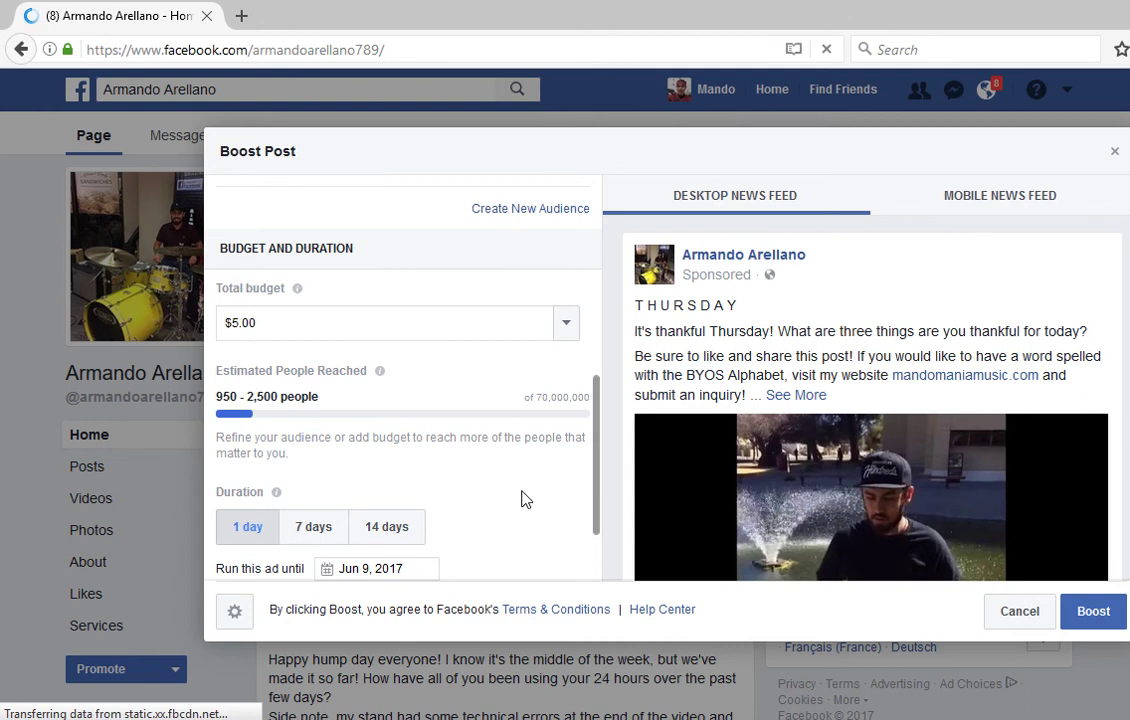
- Change the boost duration to 7 days, ending Jun 15, 2017
{"action": "scroll", "coordinate": [525, 498], "scroll_direction": "down", "scroll_amount": 1}
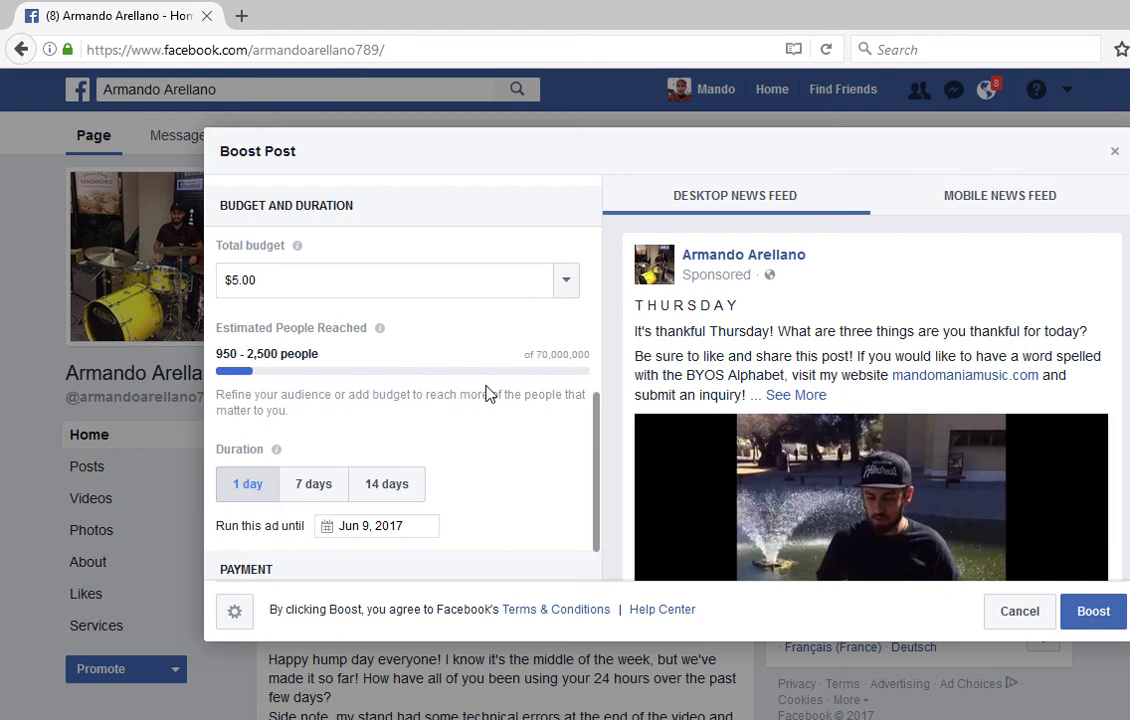
{"action": "scroll", "coordinate": [487, 392], "scroll_direction": "down", "scroll_amount": 1}
{"action": "scroll", "coordinate": [487, 392], "scroll_direction": "up", "scroll_amount": 1}
{"action": "scroll", "coordinate": [487, 392], "scroll_direction": "down", "scroll_amount": 1}
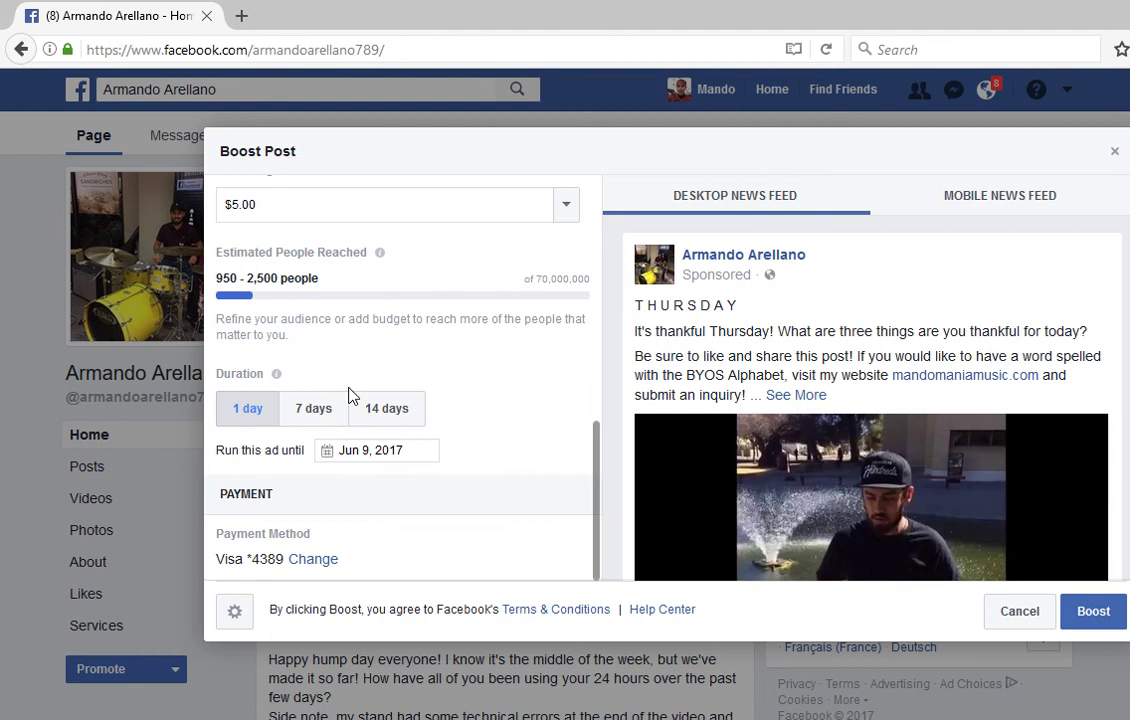
{"action": "left_click", "coordinate": [314, 414]}
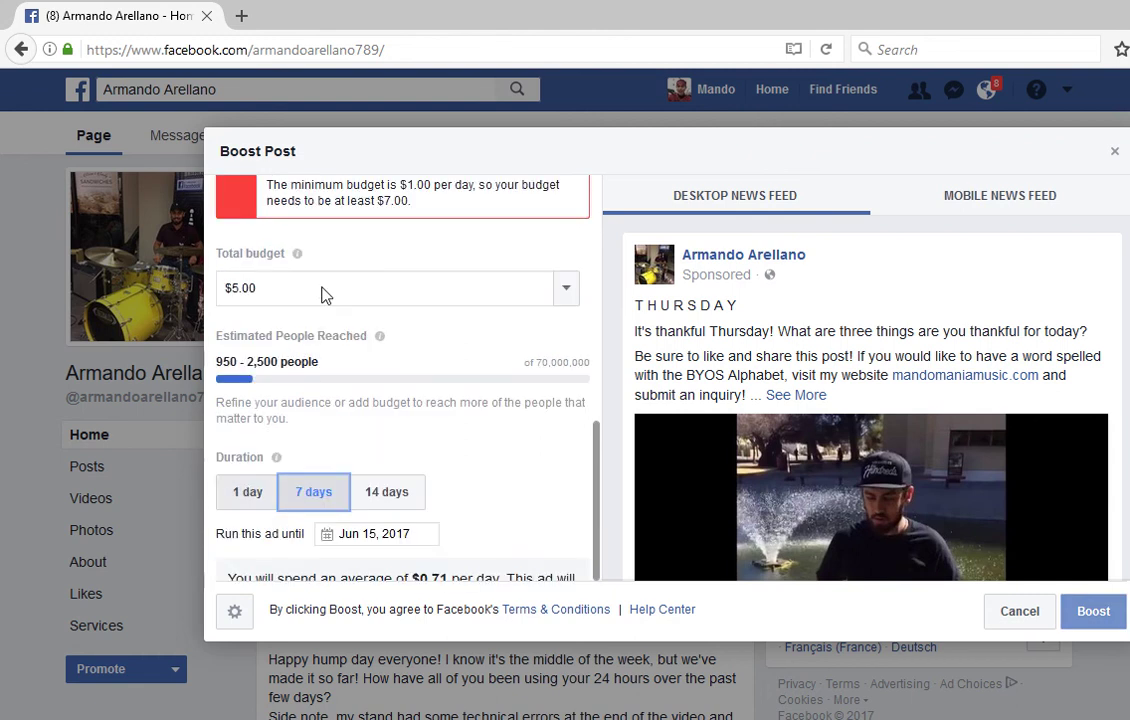
{"action": "scroll", "coordinate": [430, 285], "scroll_direction": "up", "scroll_amount": 1}
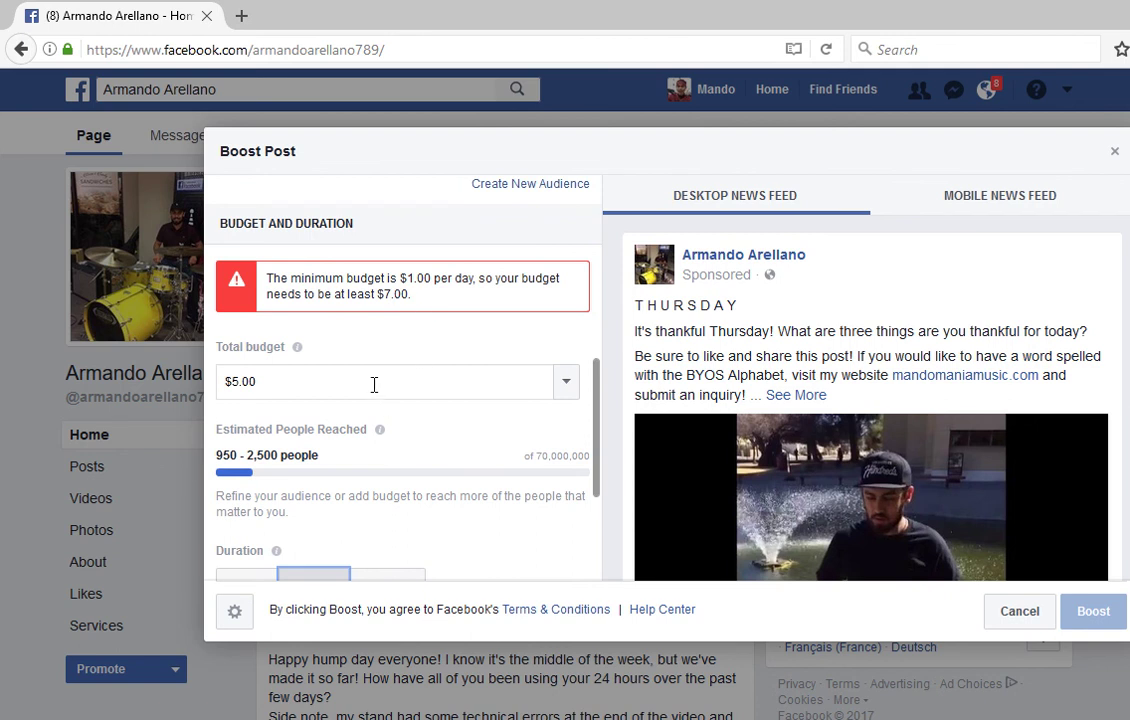
- Raise the total budget to $35 and extend the duration to 14 days
{"action": "triple_click", "coordinate": [331, 381]}
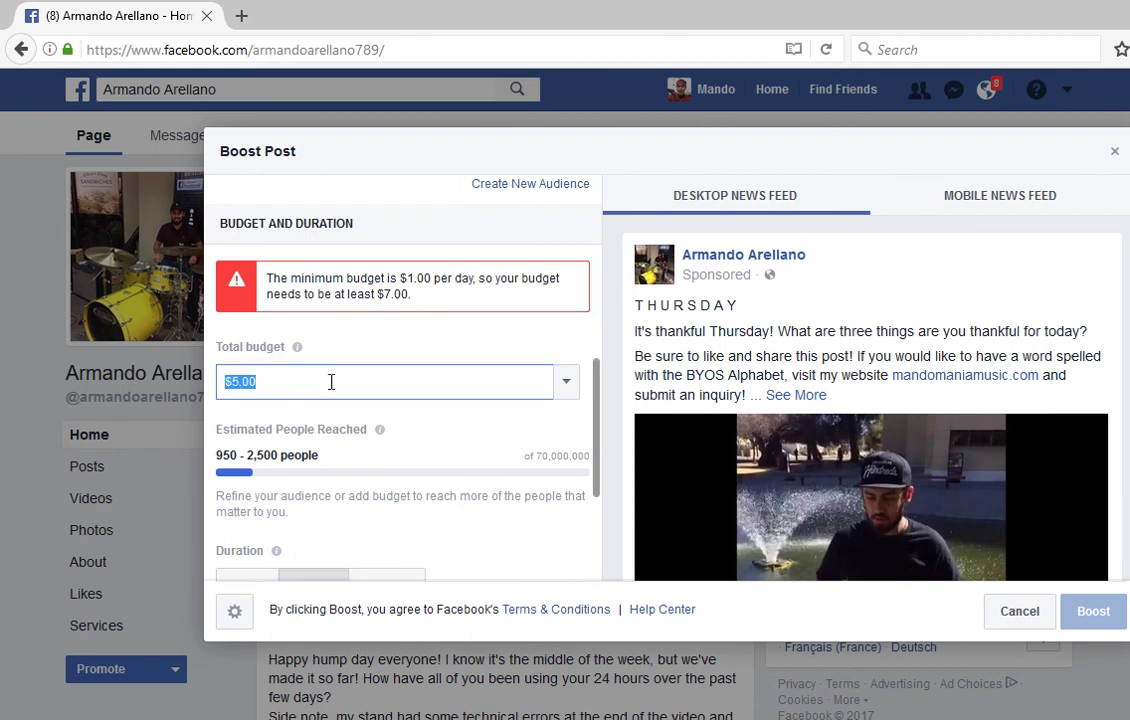
{"action": "key", "text": "BackSpace"}
{"action": "type", "text": "35"}
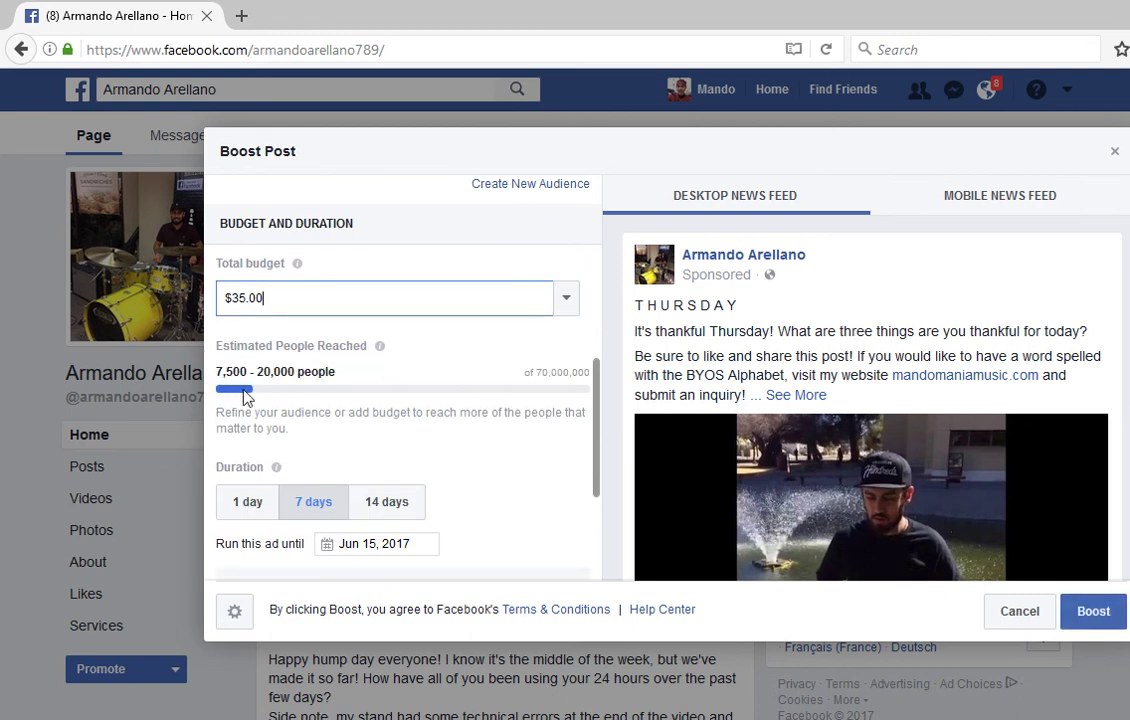
{"action": "left_click", "coordinate": [386, 505]}
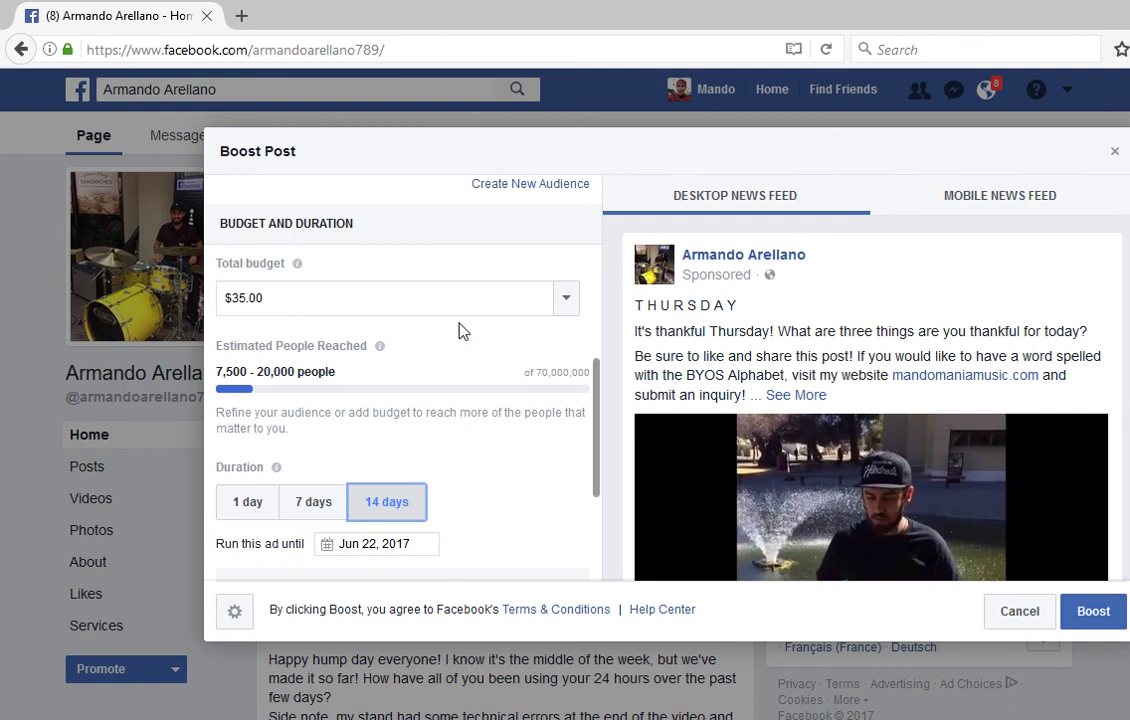
- Shorten the boost to 1 day ending Jun 9, 2017, with a $5.00 total budget
{"action": "scroll", "coordinate": [459, 330], "scroll_direction": "up", "scroll_amount": 4}
{"action": "scroll", "coordinate": [459, 330], "scroll_direction": "down", "scroll_amount": 6}
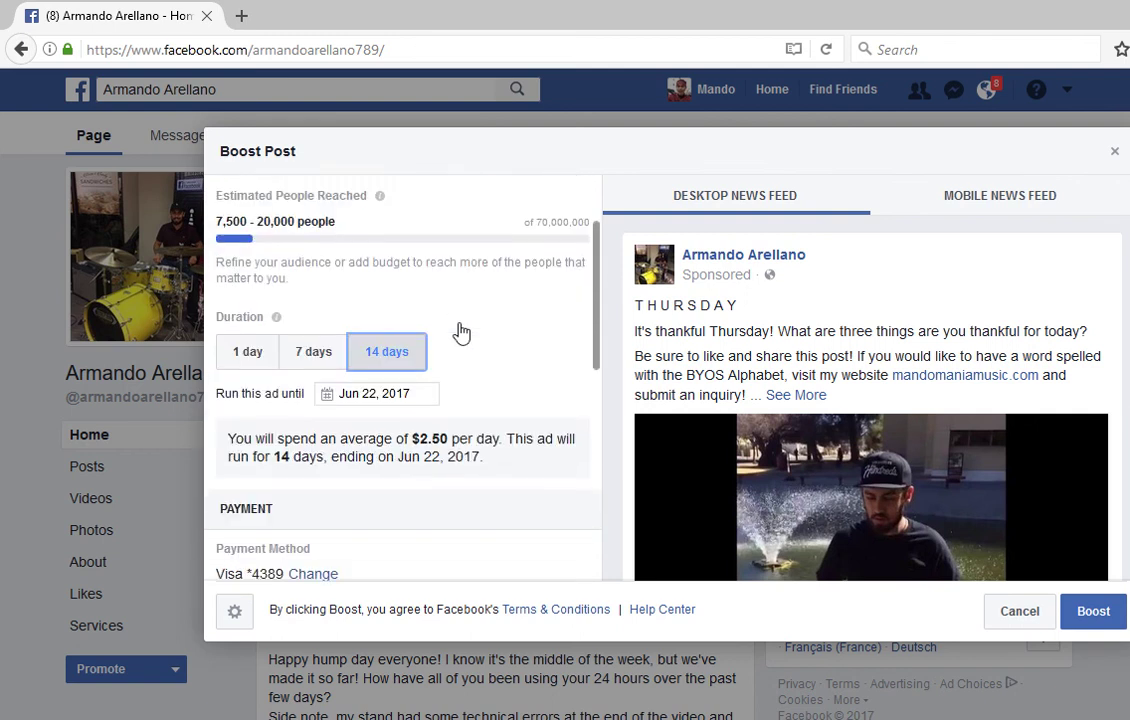
{"action": "left_click", "coordinate": [244, 338]}
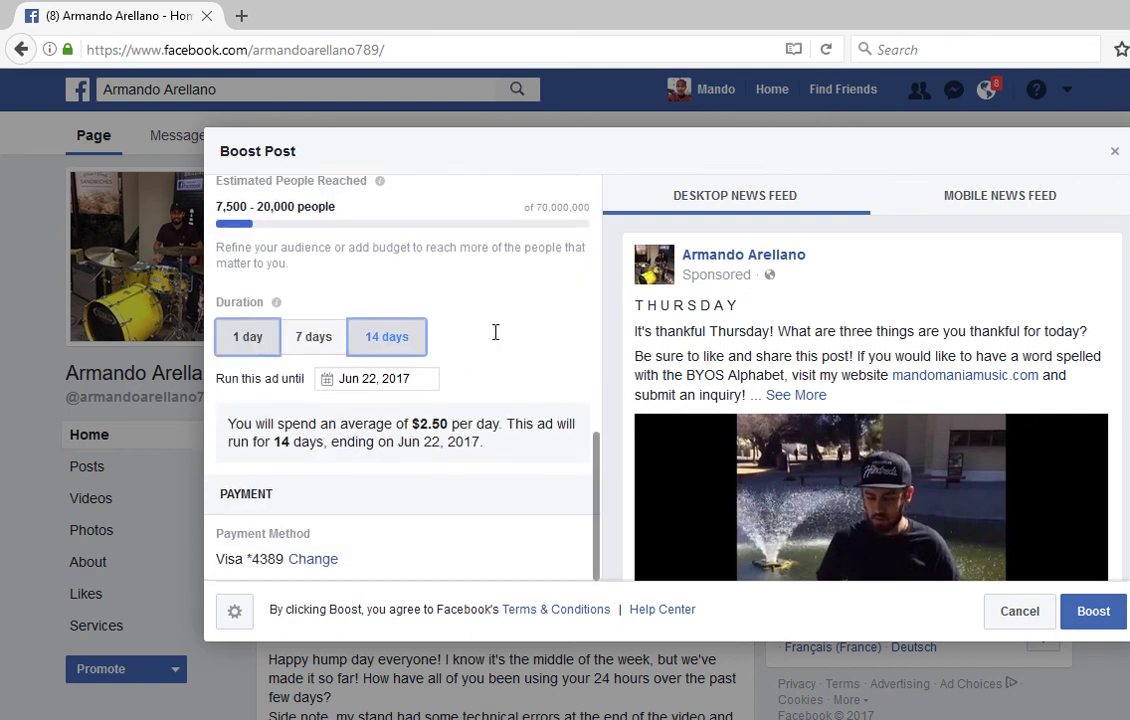
{"action": "scroll", "coordinate": [495, 332], "scroll_direction": "up", "scroll_amount": 3}
{"action": "left_click", "coordinate": [305, 379]}
{"action": "key", "text": "ctrl+a"}
{"action": "type", "text": "5"}
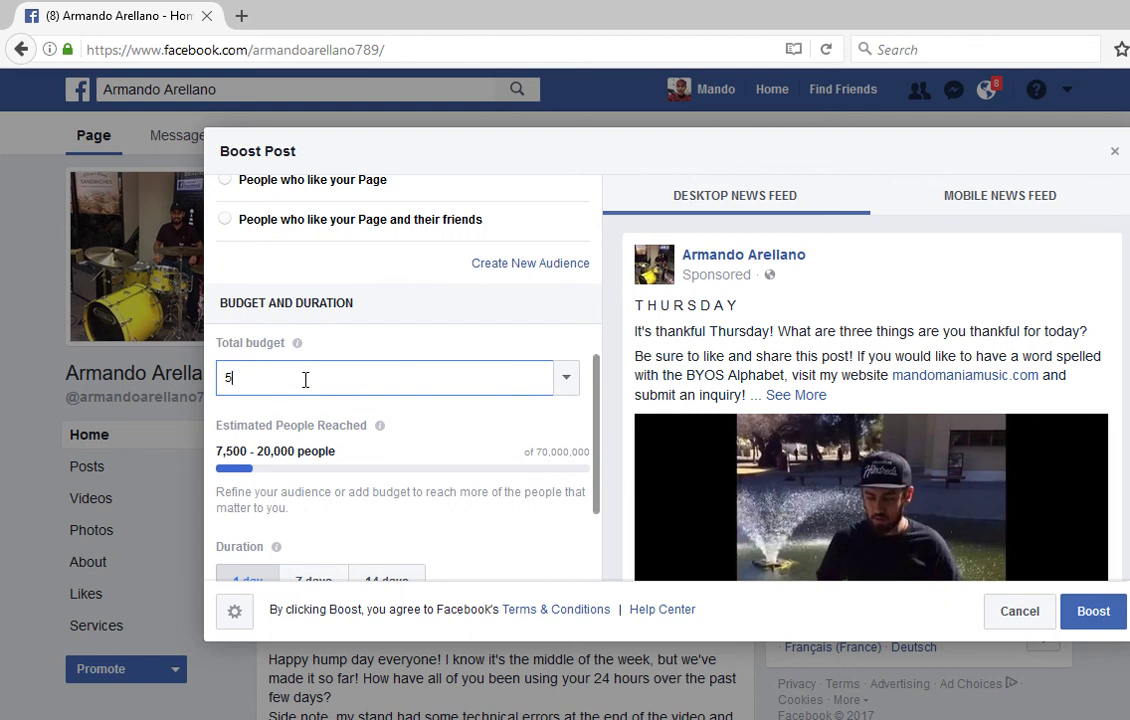
{"action": "left_click", "coordinate": [488, 452]}
{"action": "scroll", "coordinate": [487, 453], "scroll_direction": "down", "scroll_amount": 3}
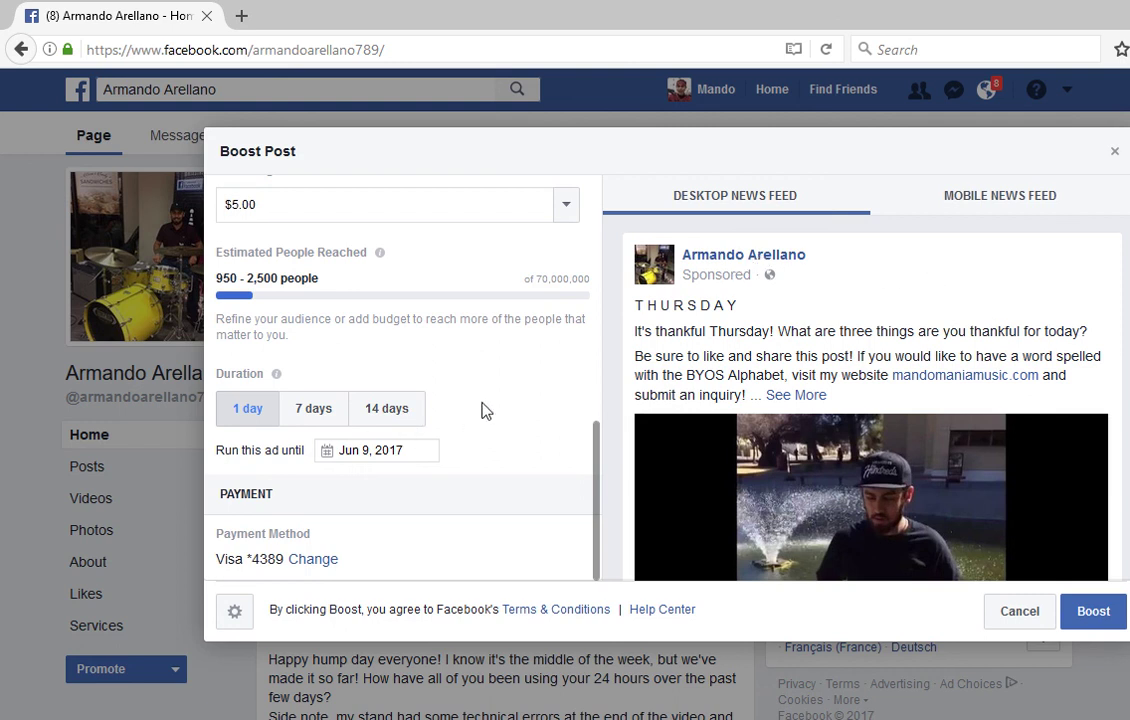
{"action": "scroll", "coordinate": [483, 408], "scroll_direction": "up", "scroll_amount": 2}
- Keep the Learn More button, check the News Feed preview, and submit the boost
{"action": "scroll", "coordinate": [483, 408], "scroll_direction": "up", "scroll_amount": 5}
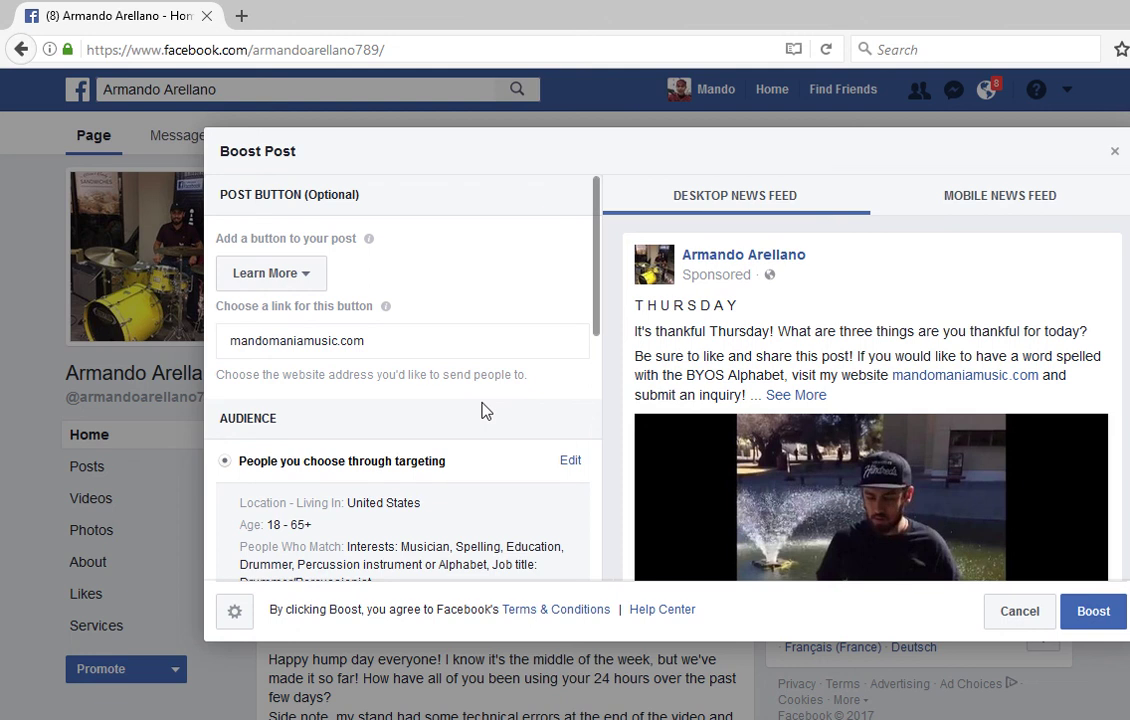
{"action": "left_click", "coordinate": [318, 281]}
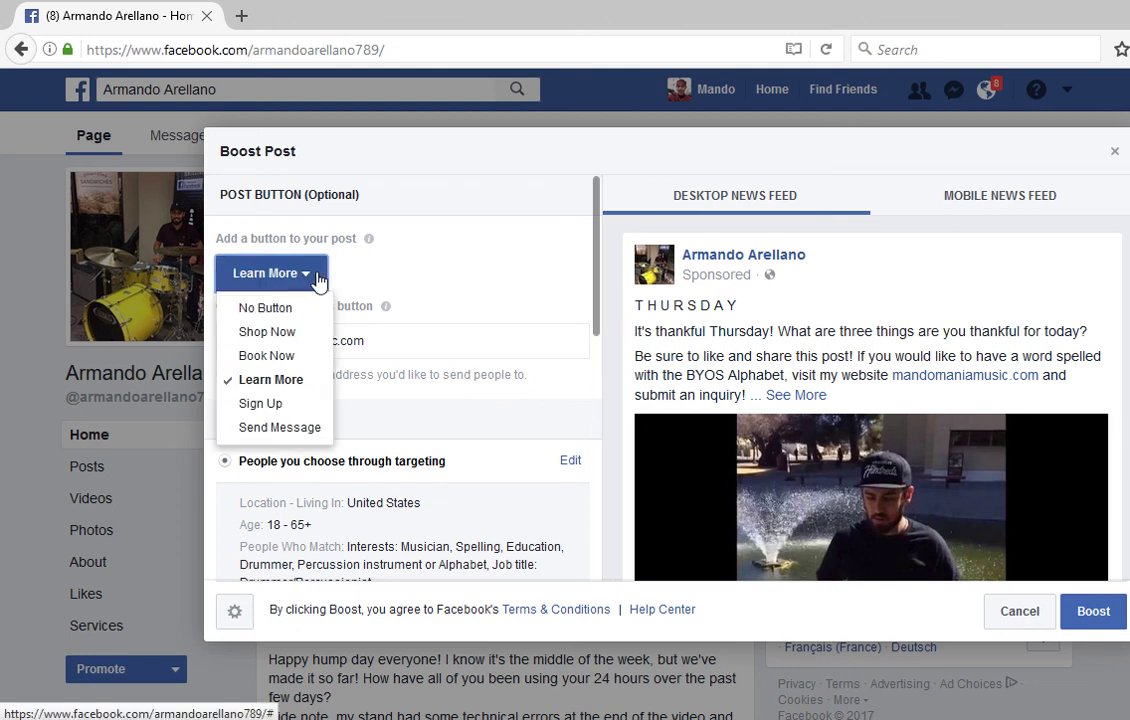
{"action": "left_click", "coordinate": [318, 281]}
{"action": "scroll", "coordinate": [921, 280], "scroll_direction": "down", "scroll_amount": 1}
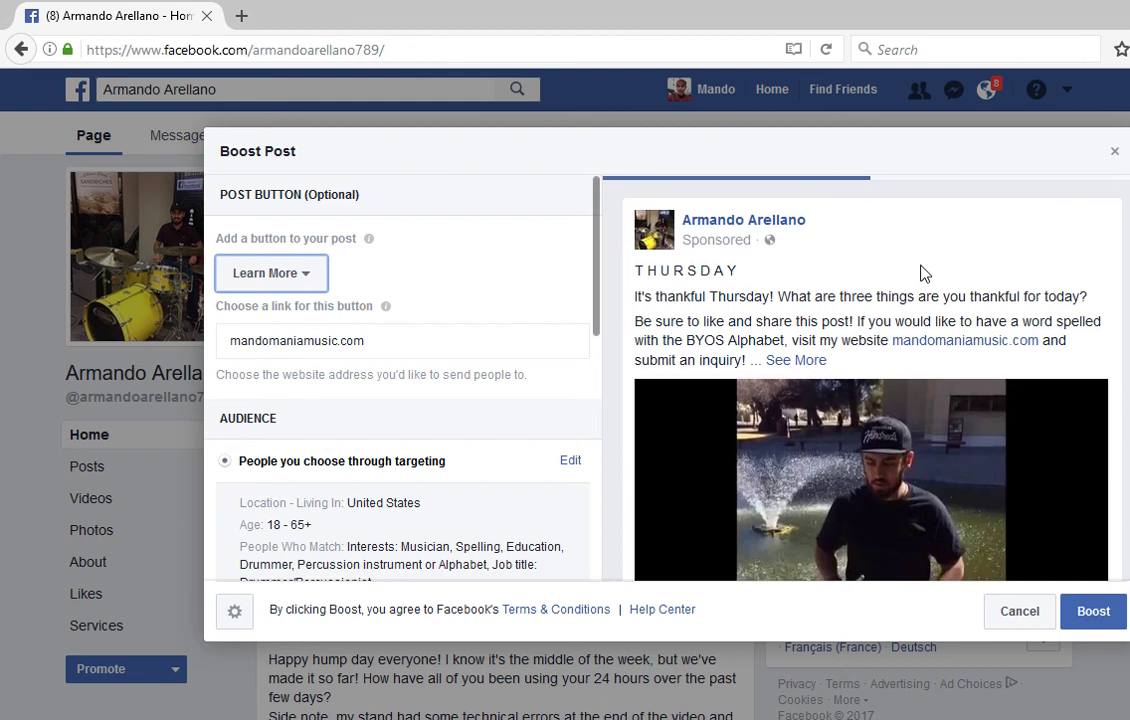
{"action": "scroll", "coordinate": [921, 272], "scroll_direction": "down", "scroll_amount": 3}
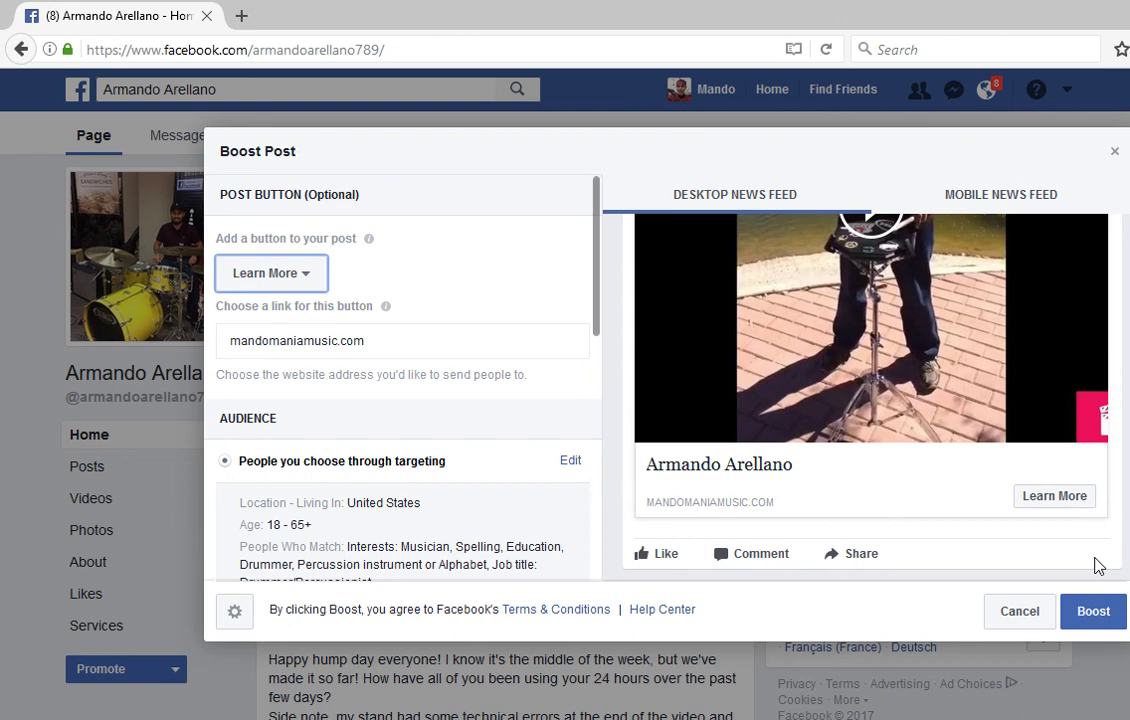
{"action": "left_click", "coordinate": [1093, 613]}
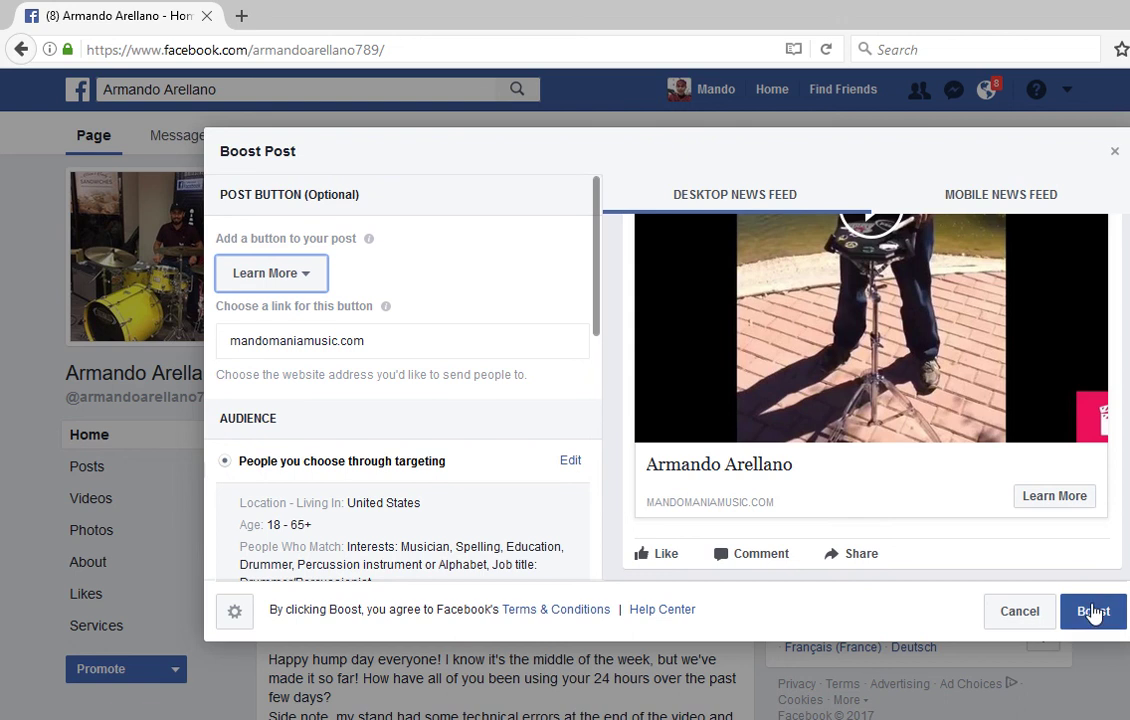
{"action": "left_click", "coordinate": [1093, 613]}
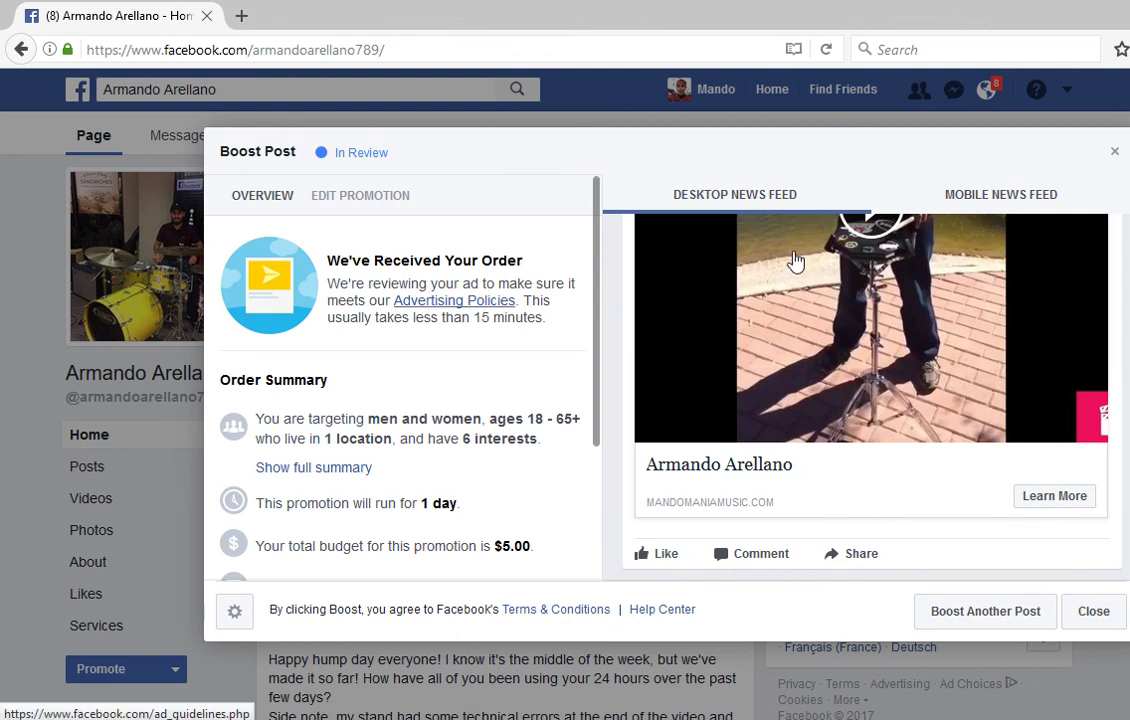
- Close the 'We've Received Your Order' confirmation for the 1-day, $5.00 boost
{"action": "left_click", "coordinate": [1114, 151]}
{"action": "mouse_move", "coordinate": [643, 38]}
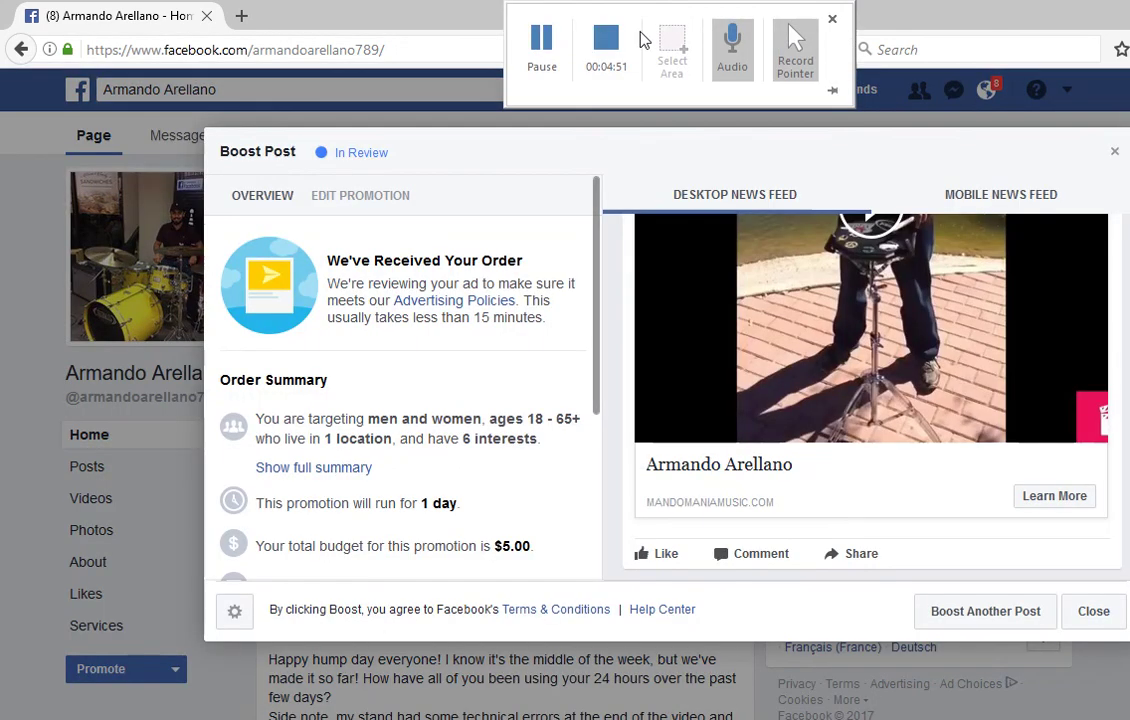